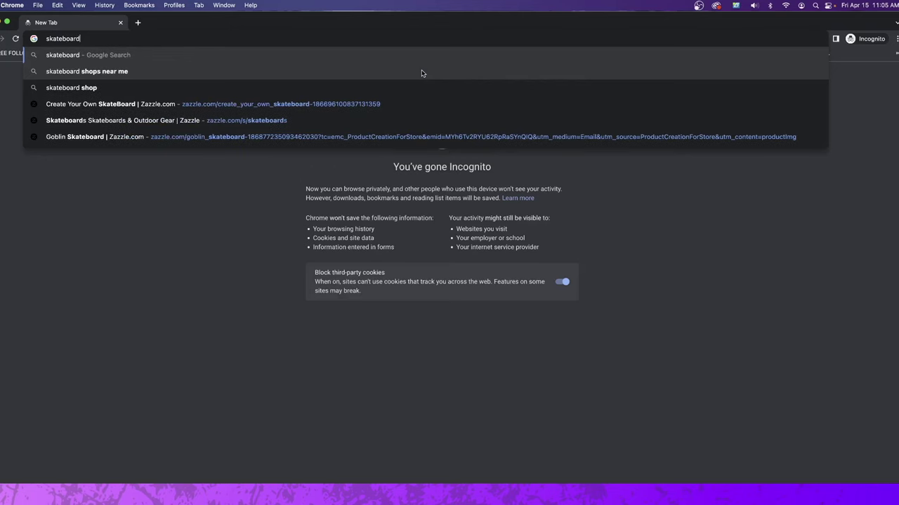
# Search Google for skateboards and examine the WhiteFang skateboard listing on Amazon.
pyautogui.press('Return')
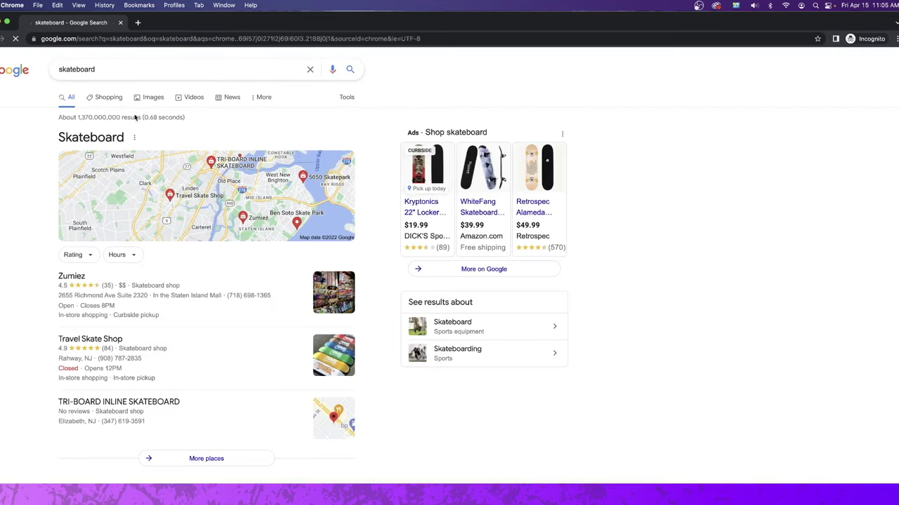
pyautogui.click(483, 172)
pyautogui.scroll(-1, 351, 192)
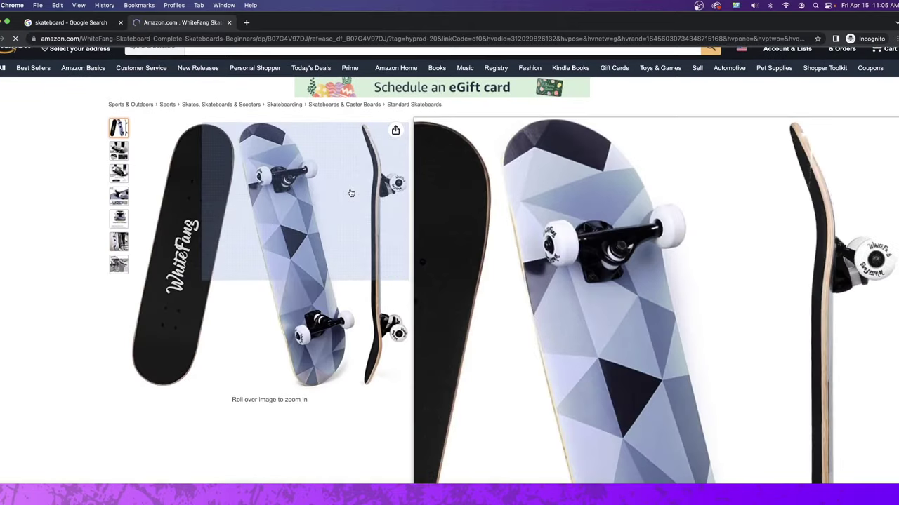
pyautogui.scroll(-15, 231, 187)
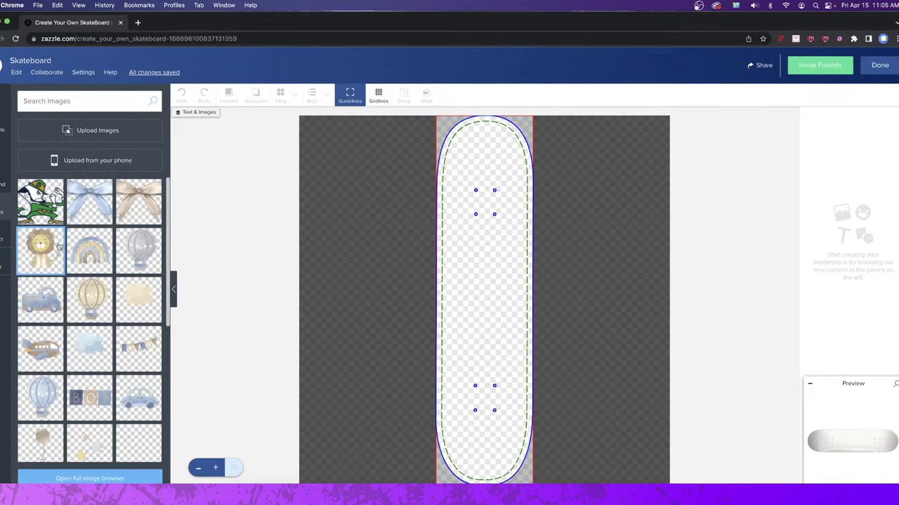
# Place the red and blue diagonal-stripe image on the skateboard and enlarge it past the deck's edges.
pyautogui.scroll(-10, 50, 342)
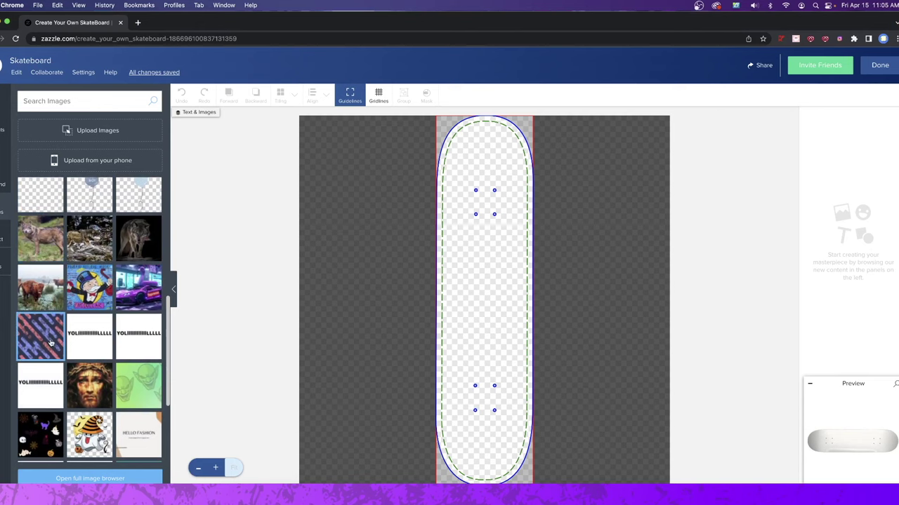
pyautogui.click(51, 343)
pyautogui.scroll(10, 67, 320)
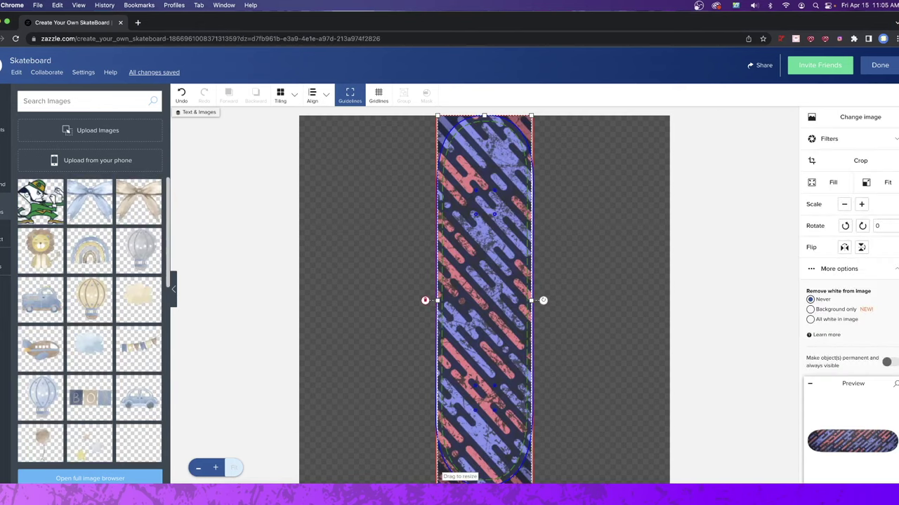
pyautogui.moveTo(460, 474); pyautogui.dragTo(494, 453)
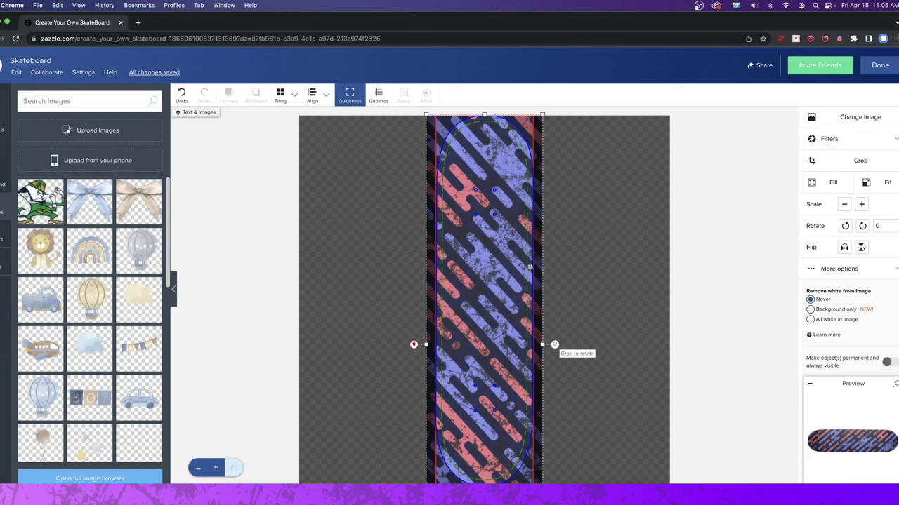
pyautogui.click(724, 282)
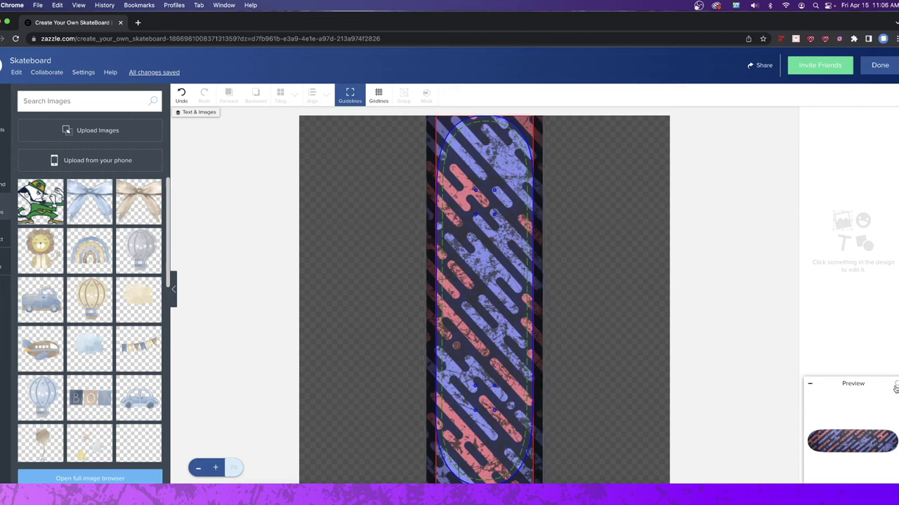
pyautogui.click(809, 384)
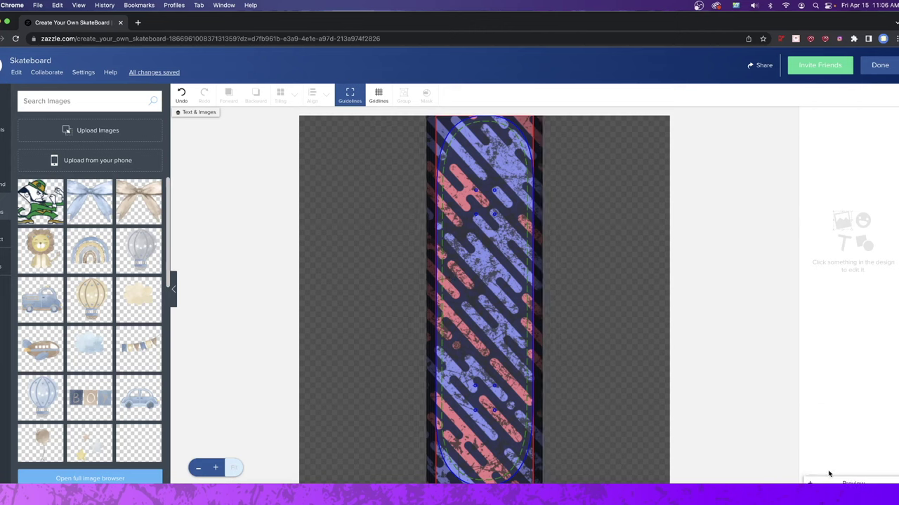
pyautogui.click(853, 483)
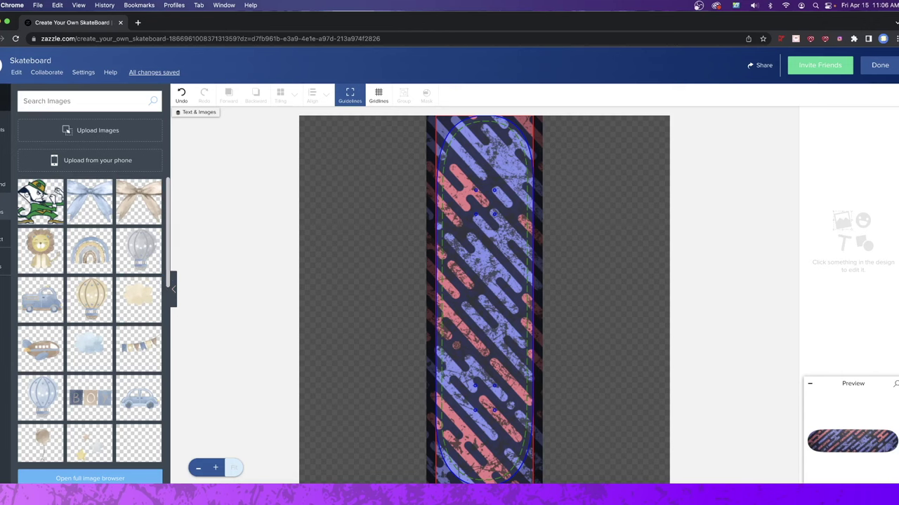
# Add a text object reading "YOUR NAME" to the skateboard design.
pyautogui.click(5, 120)
pyautogui.click(55, 104)
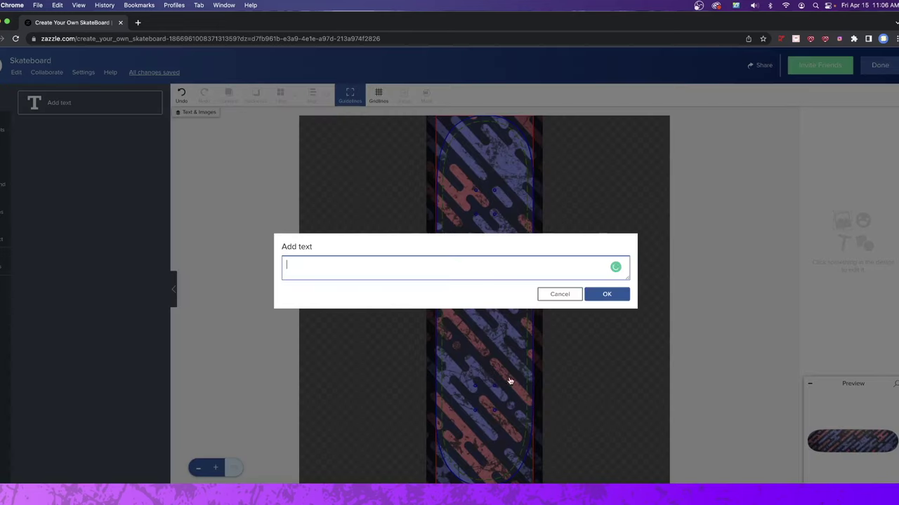
pyautogui.write('YOUR NAME')
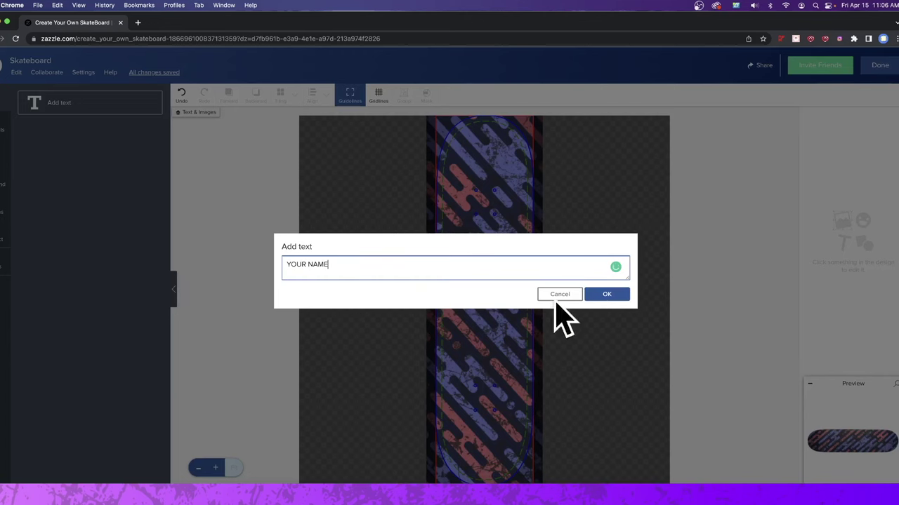
pyautogui.click(621, 295)
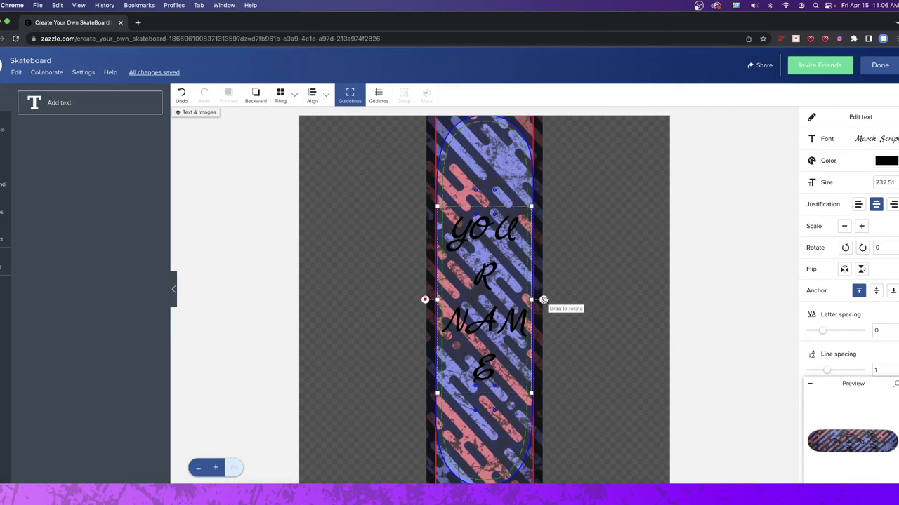
# Rotate the text to about -90°, lengthen its box to fit one line, and centre it along the deck.
pyautogui.moveTo(543, 299); pyautogui.dragTo(484, 444)
pyautogui.moveTo(438, 252); pyautogui.dragTo(436, 202)
pyautogui.moveTo(426, 313); pyautogui.dragTo(489, 301)
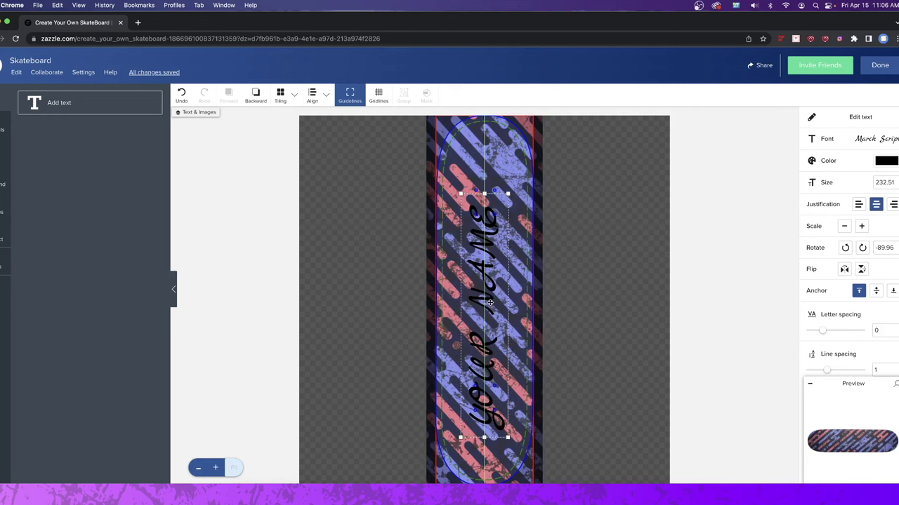
# Make the text a template object with the product page label "YOUR NAME".
pyautogui.scroll(-5, 854, 289)
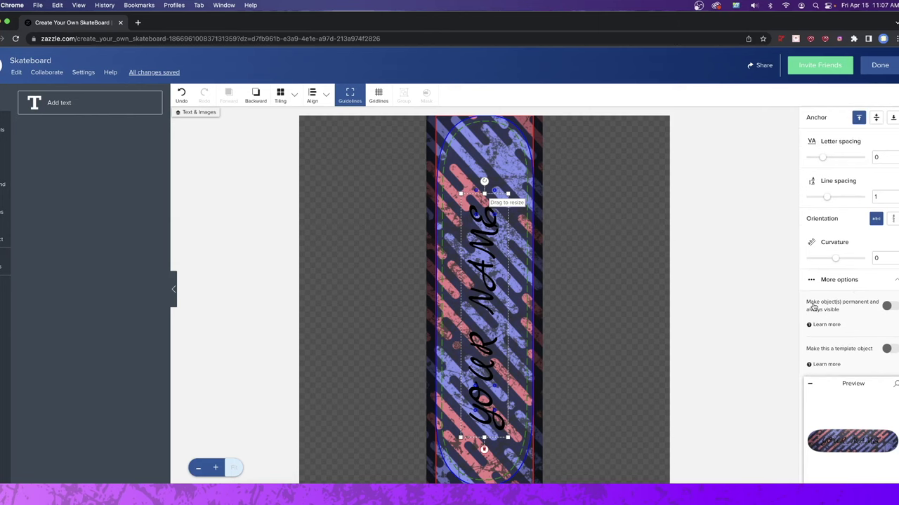
pyautogui.click(885, 349)
pyautogui.click(889, 351)
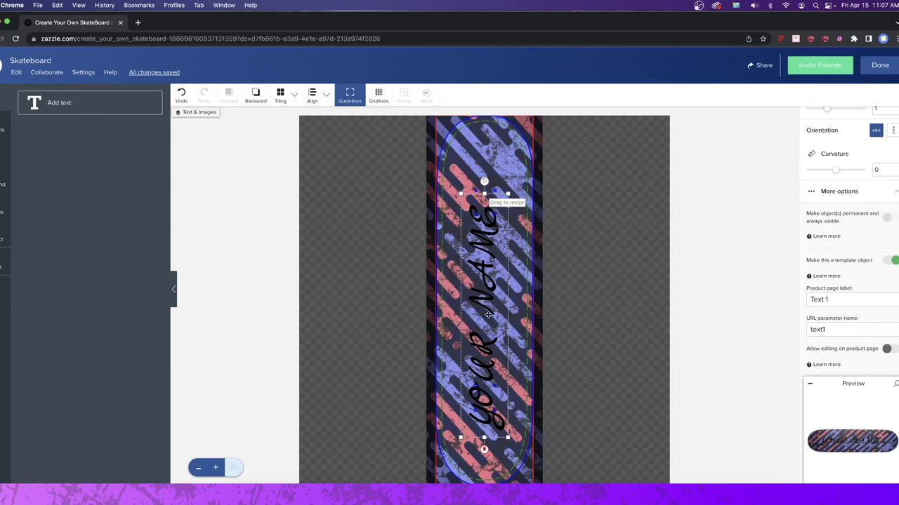
pyautogui.click(846, 300)
pyautogui.moveTo(841, 300); pyautogui.dragTo(783, 298)
pyautogui.write('YOUR NAME')
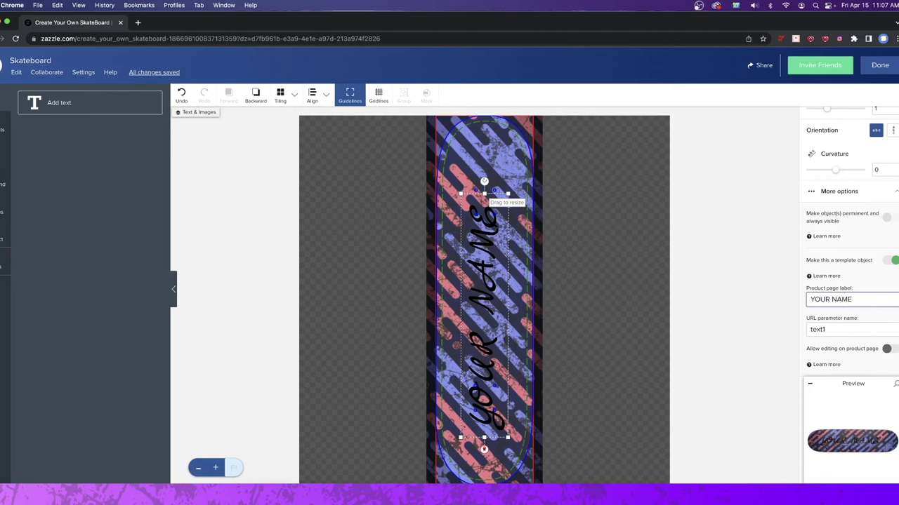
pyautogui.click(791, 289)
# Allow the template text to be edited on the product page.
pyautogui.scroll(2, 852, 281)
pyautogui.scroll(-2, 856, 253)
pyautogui.click(889, 349)
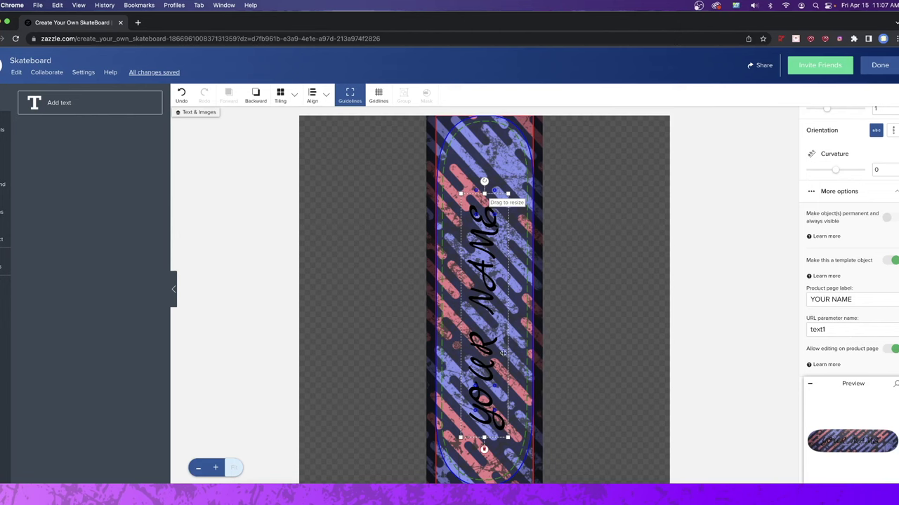
# Try the Max Rhodes font on the text, then set the font to Melanie.
pyautogui.scroll(5, 815, 295)
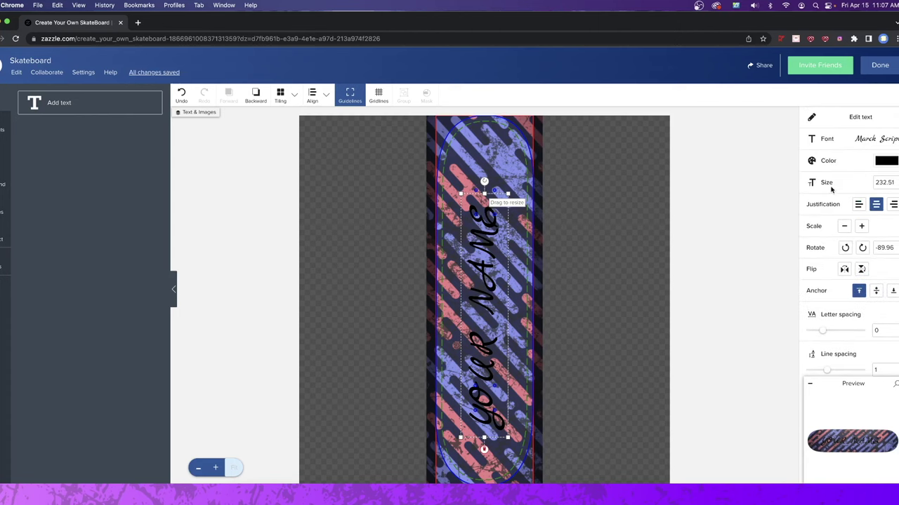
pyautogui.click(866, 144)
pyautogui.scroll(-3, 782, 255)
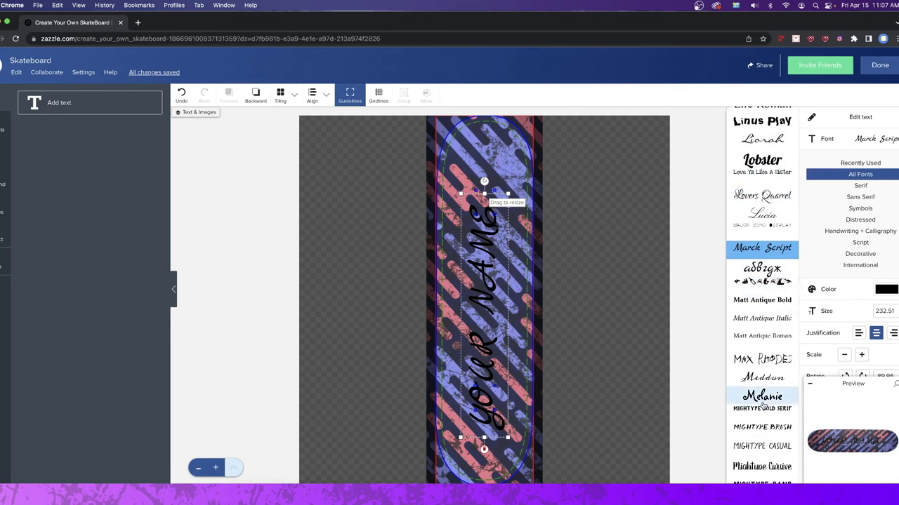
pyautogui.click(768, 362)
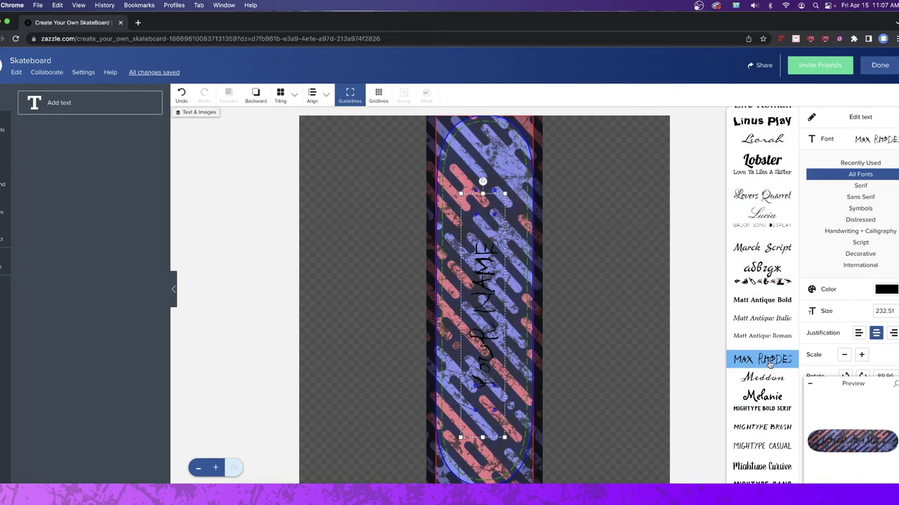
pyautogui.click(754, 399)
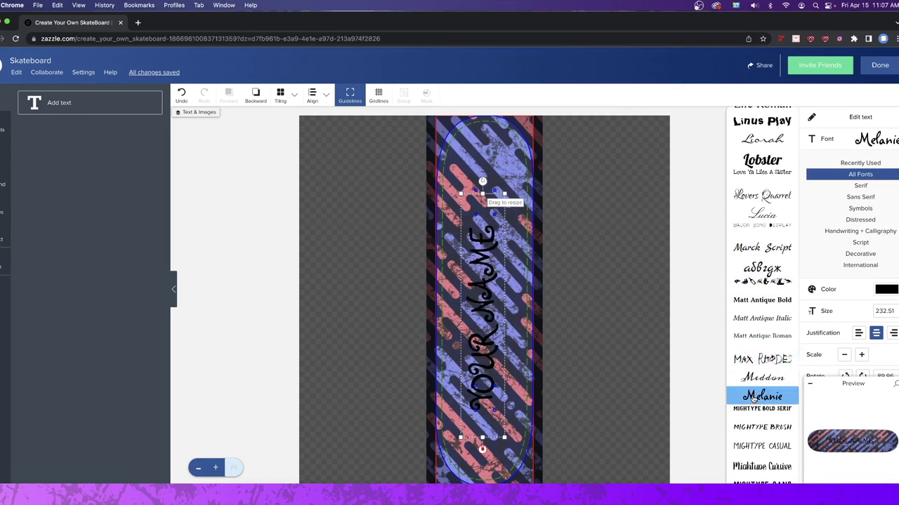
# Color the text white (#FFFFFF) and enlarge it to a size of about 347, centred on the deck.
pyautogui.click(890, 290)
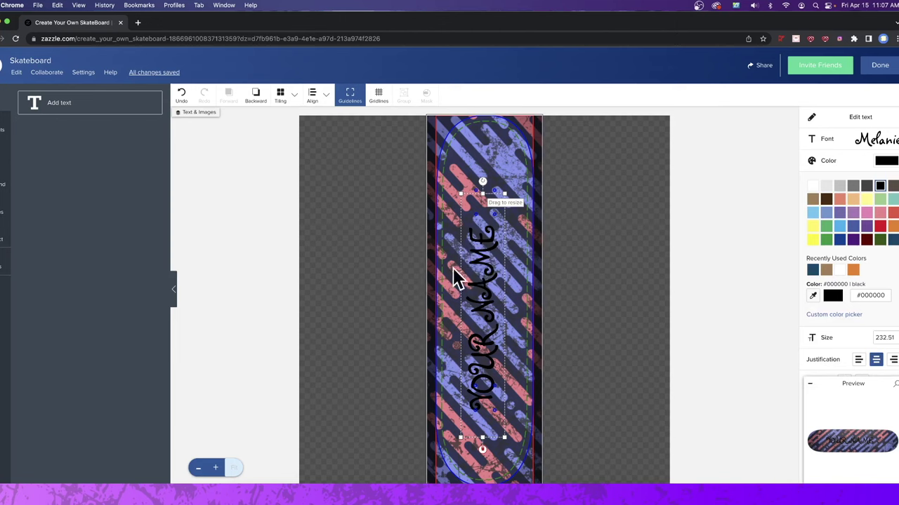
pyautogui.moveTo(504, 193); pyautogui.dragTo(491, 299)
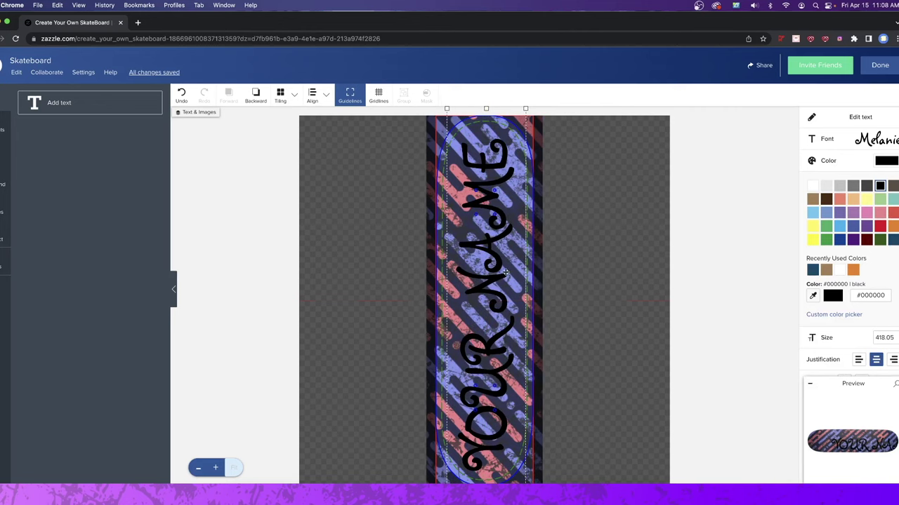
pyautogui.click(811, 186)
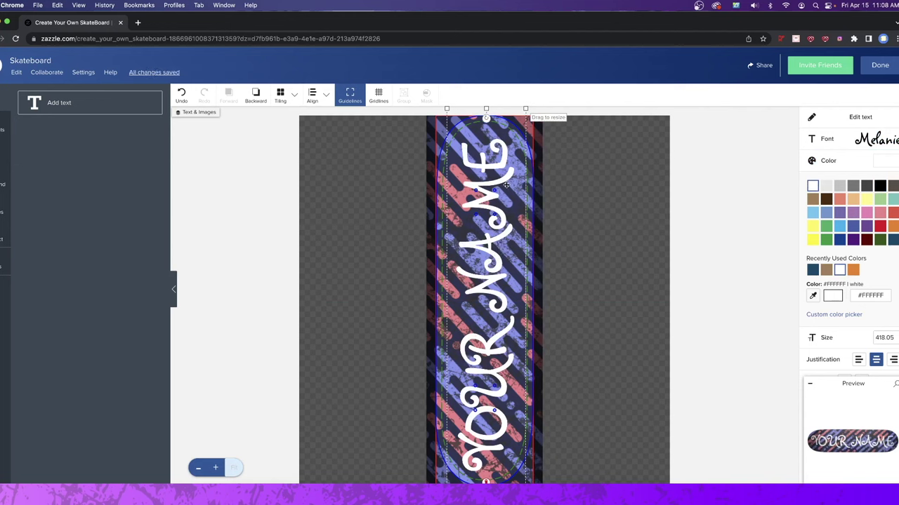
pyautogui.moveTo(525, 111); pyautogui.dragTo(512, 157)
pyautogui.moveTo(489, 299); pyautogui.dragTo(501, 280)
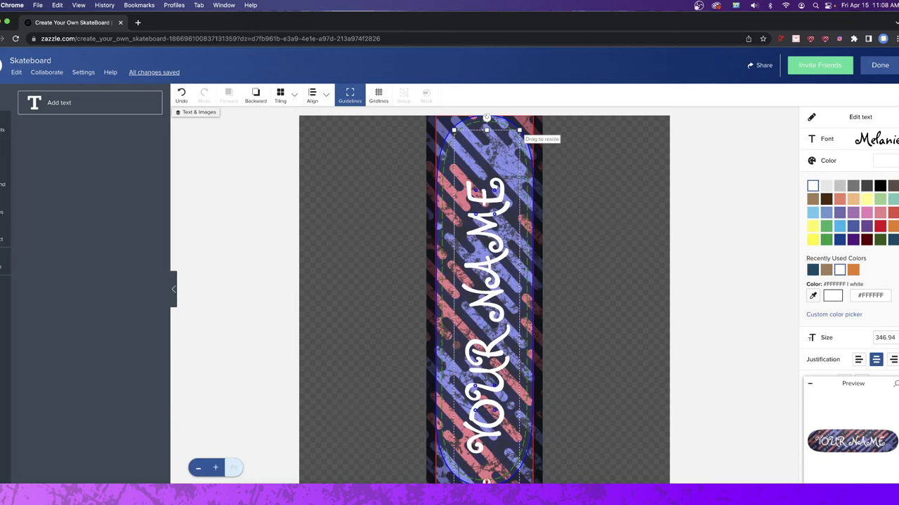
# Examine the enlarged design preview in the vertical, 3/4 and horizontal views, and return to the editor.
pyautogui.click(853, 441)
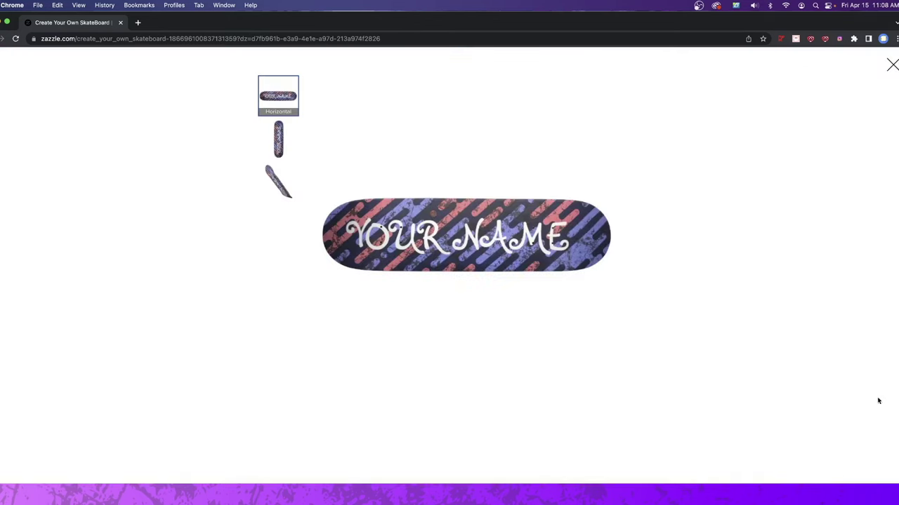
pyautogui.click(279, 143)
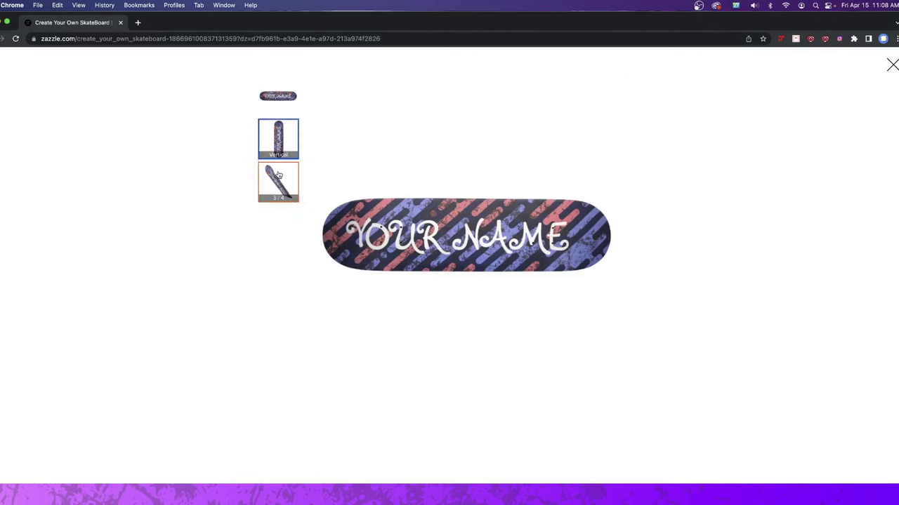
pyautogui.click(276, 192)
pyautogui.click(279, 149)
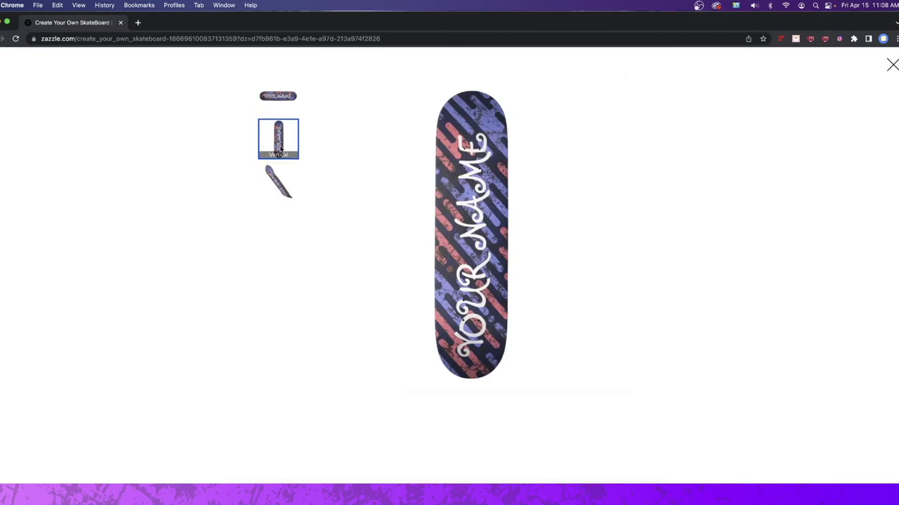
pyautogui.click(278, 96)
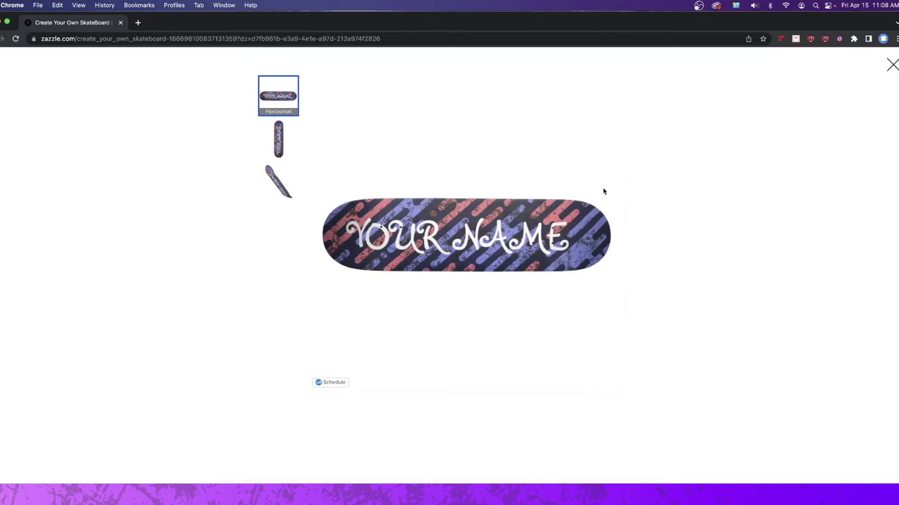
pyautogui.click(891, 64)
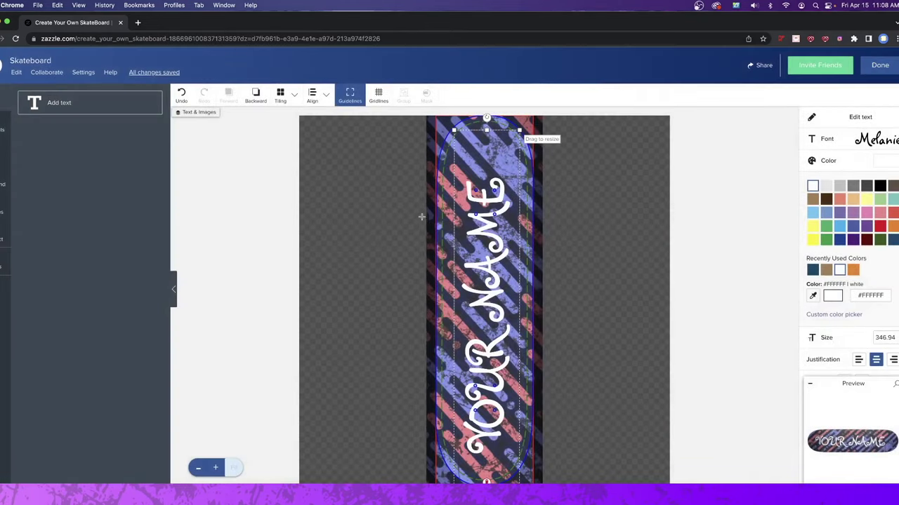
# Replace the placeholder text with a person's first name and recentre it on the deck.
pyautogui.doubleClick(496, 226)
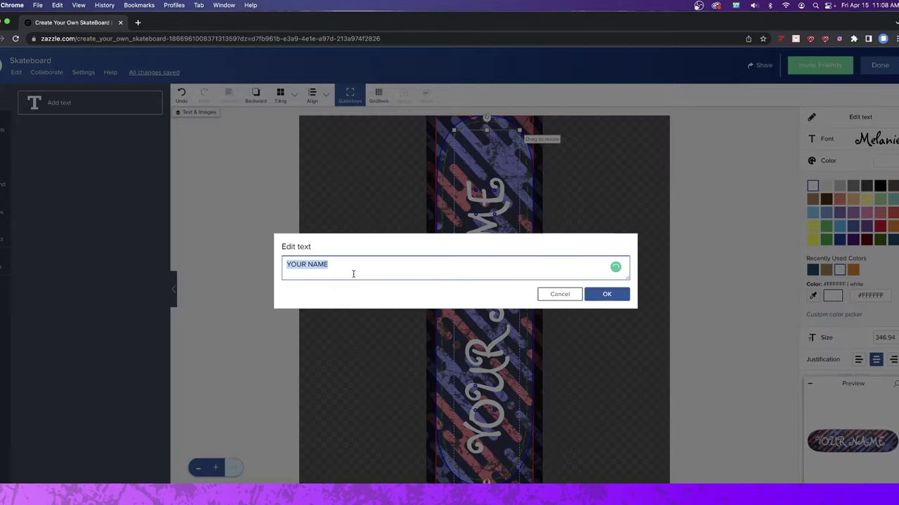
pyautogui.write('ANDREW')
pyautogui.click(602, 293)
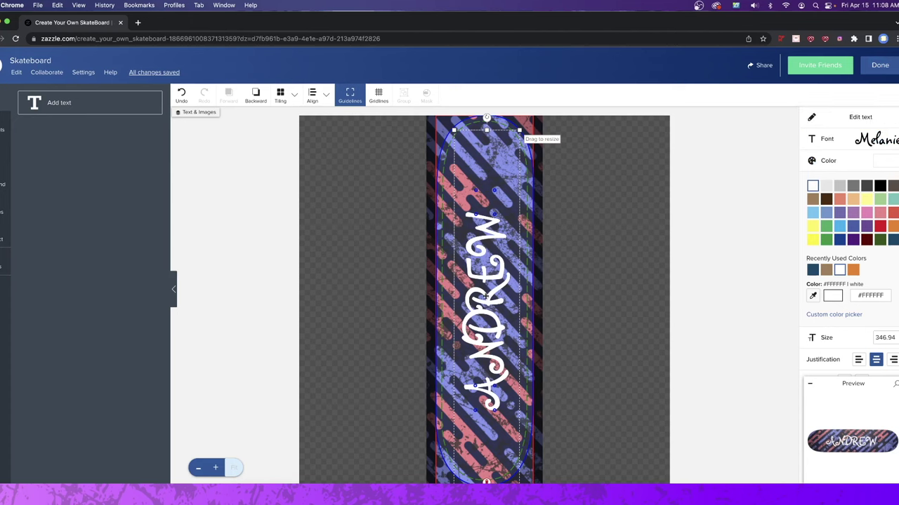
pyautogui.moveTo(485, 306); pyautogui.dragTo(482, 261)
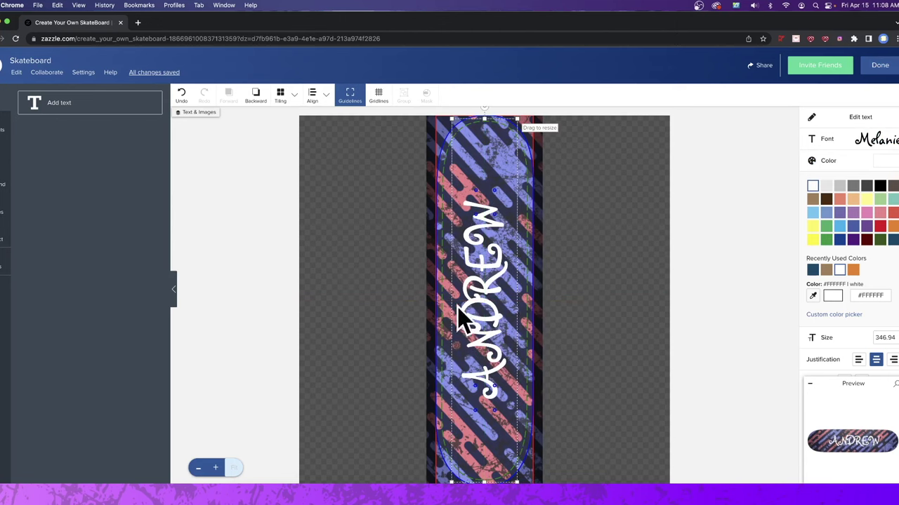
# Finish editing the skateboard design and review its product page, including the Complete Your Board extras.
pyautogui.click(890, 70)
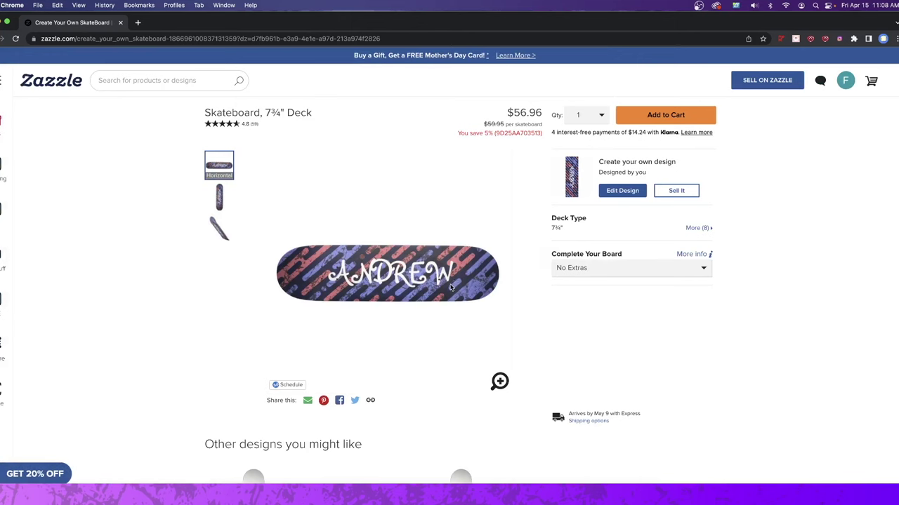
pyautogui.click(702, 269)
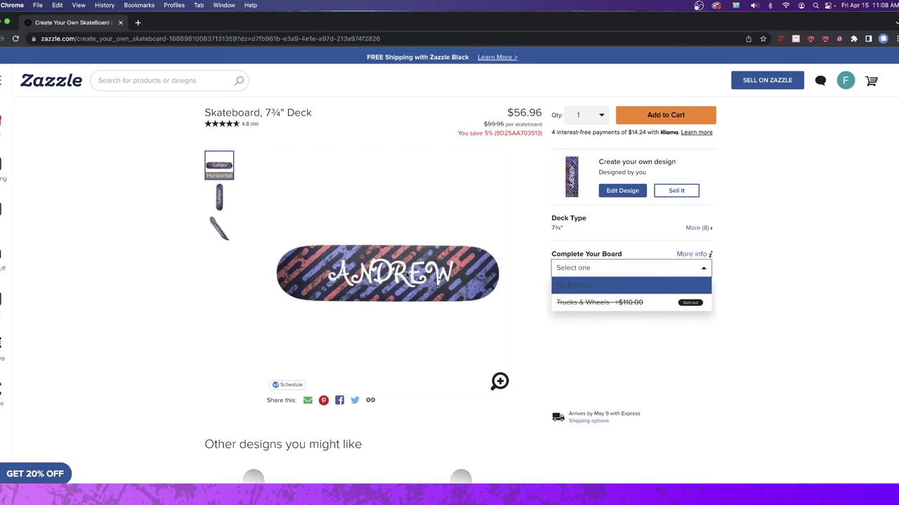
pyautogui.click(219, 196)
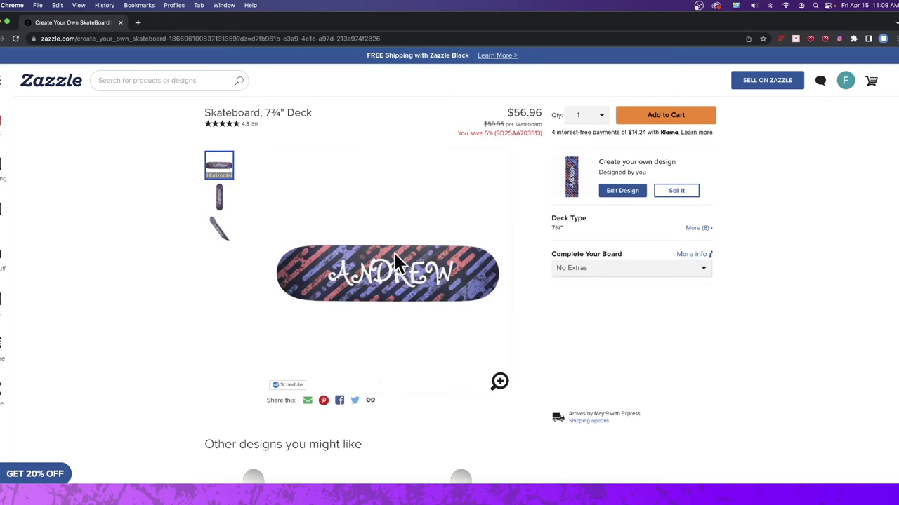
pyautogui.scroll(-5, 374, 258)
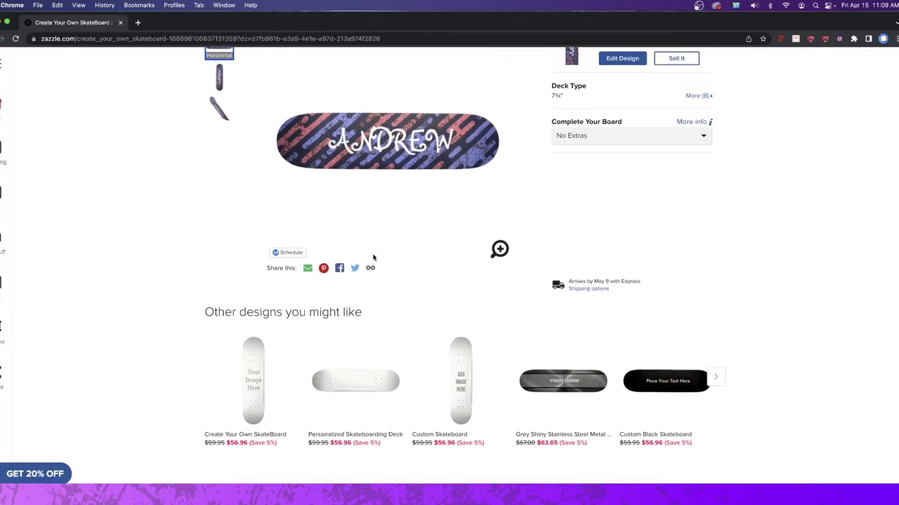
pyautogui.scroll(5, 370, 257)
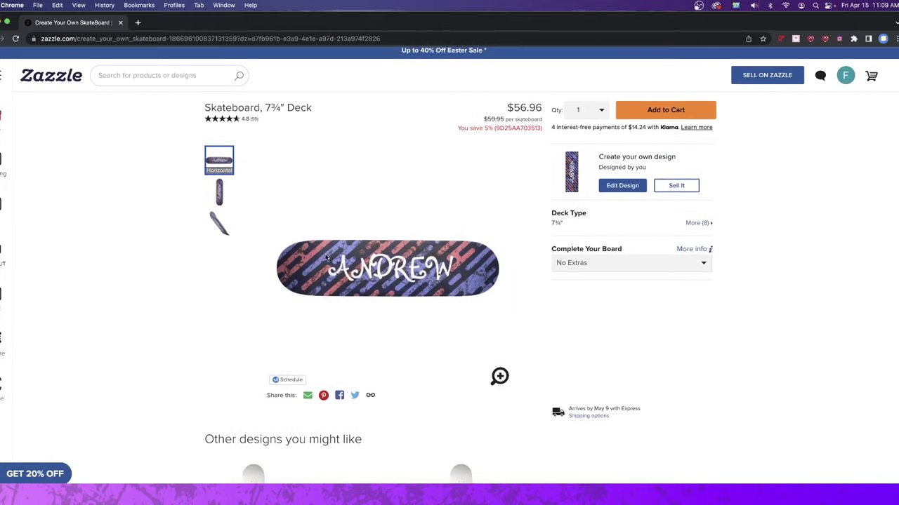
pyautogui.scroll(-8, 348, 250)
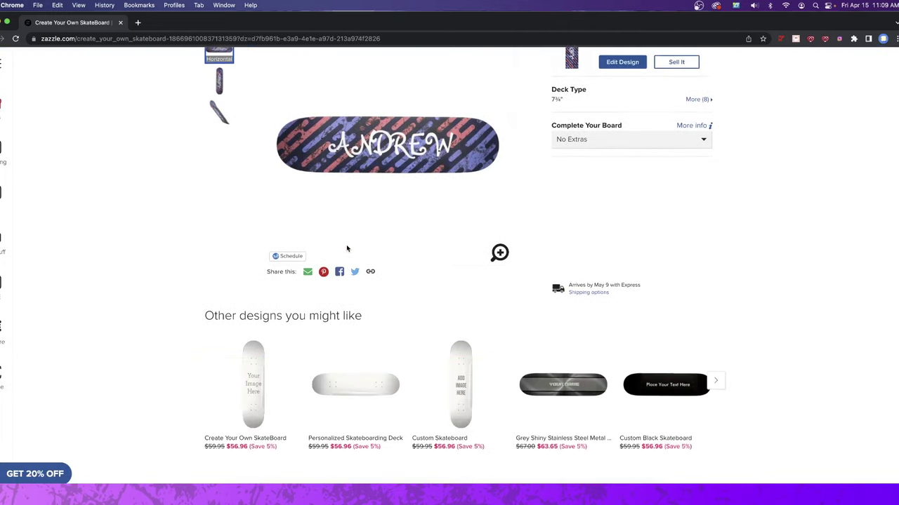
pyautogui.scroll(8, 348, 250)
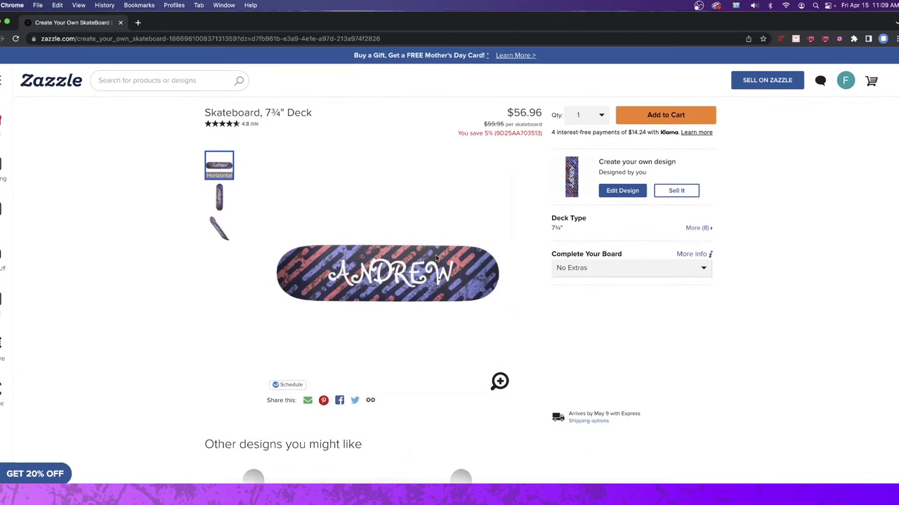
# Reopen the design for editing, review the name text's template and product-page editing options, and return to the product page.
pyautogui.click(622, 192)
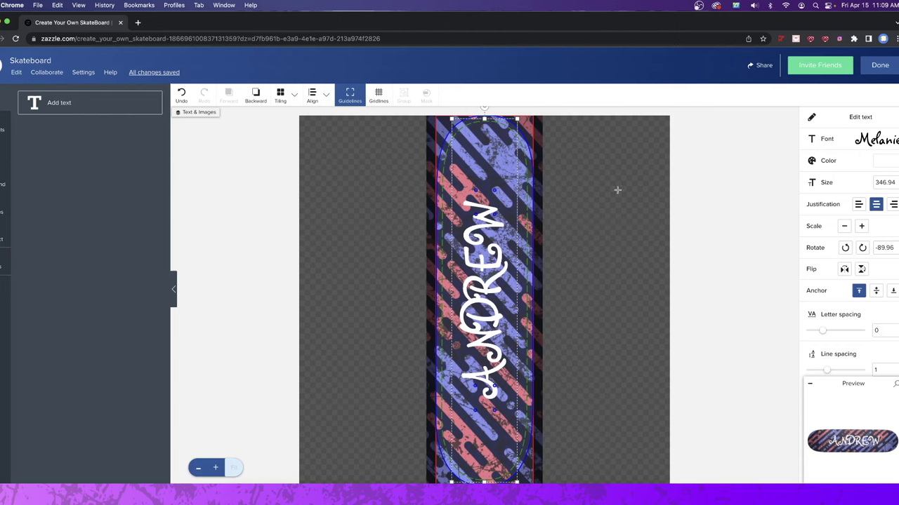
pyautogui.scroll(-5, 839, 260)
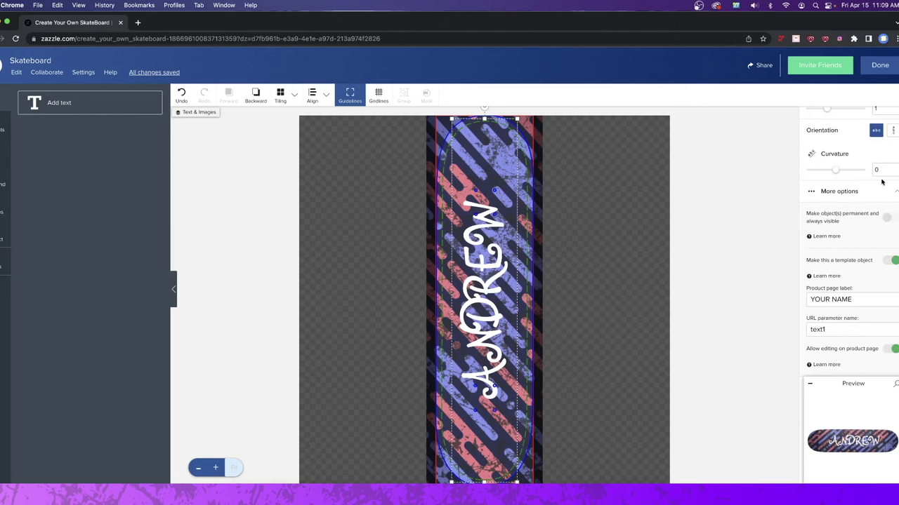
pyautogui.click(879, 65)
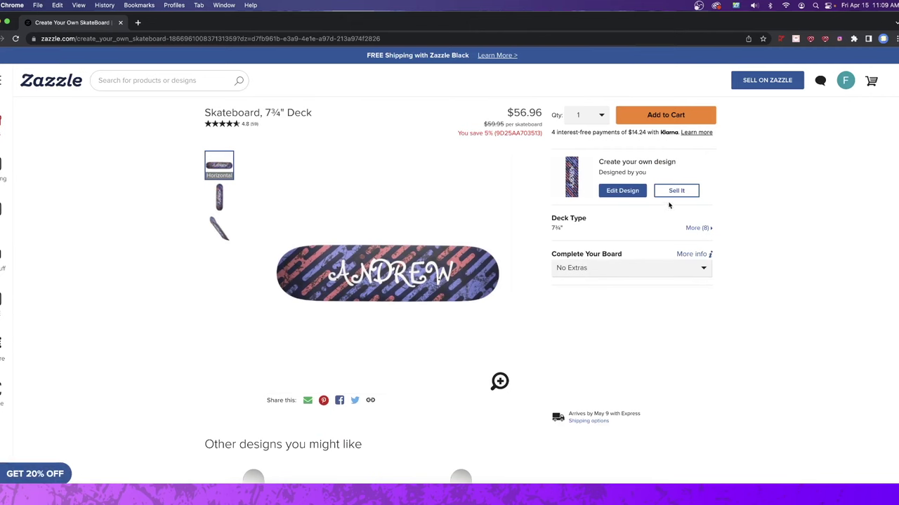
# Open the form for selling the skateboard and examine its title, department, description, merchandising and category fields.
pyautogui.scroll(-1, 702, 211)
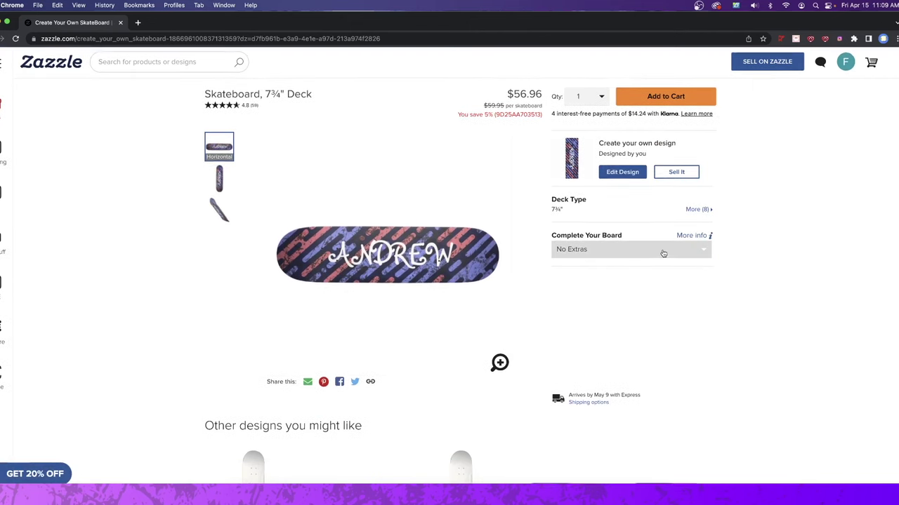
pyautogui.click(676, 170)
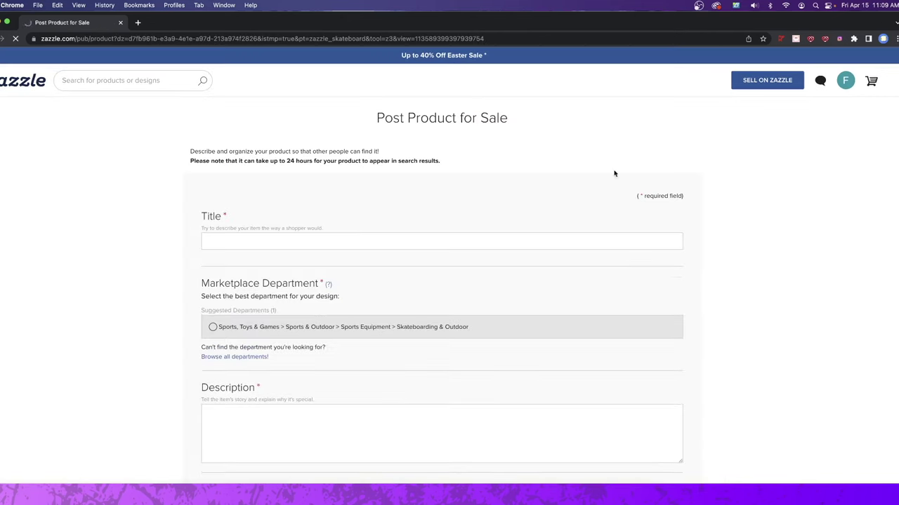
pyautogui.scroll(-6, 285, 226)
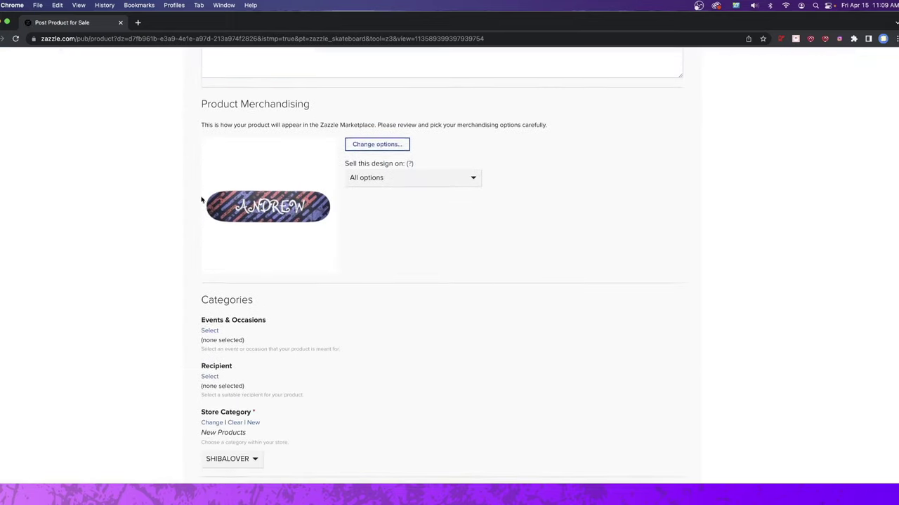
pyautogui.scroll(-5, 344, 291)
pyautogui.scroll(12, 335, 281)
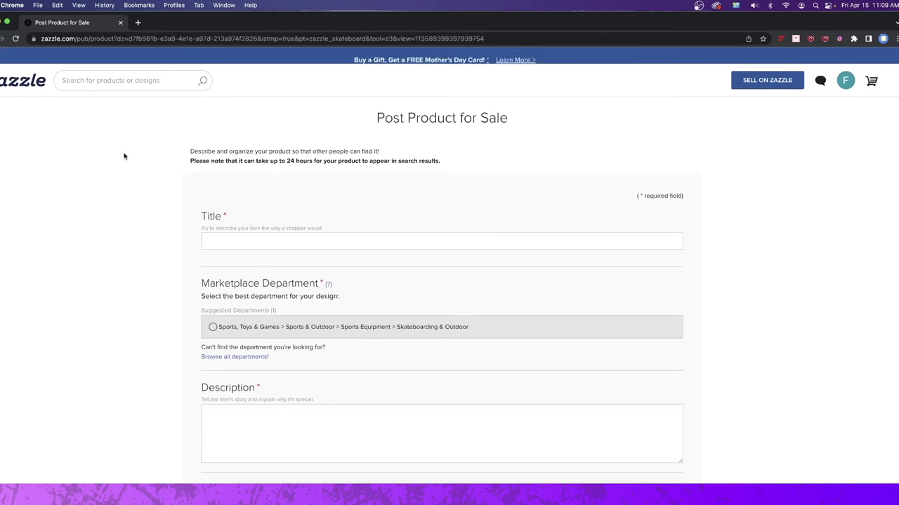
# Return to the Zazzle home page and review the saved designs and recently viewed products.
pyautogui.click(21, 82)
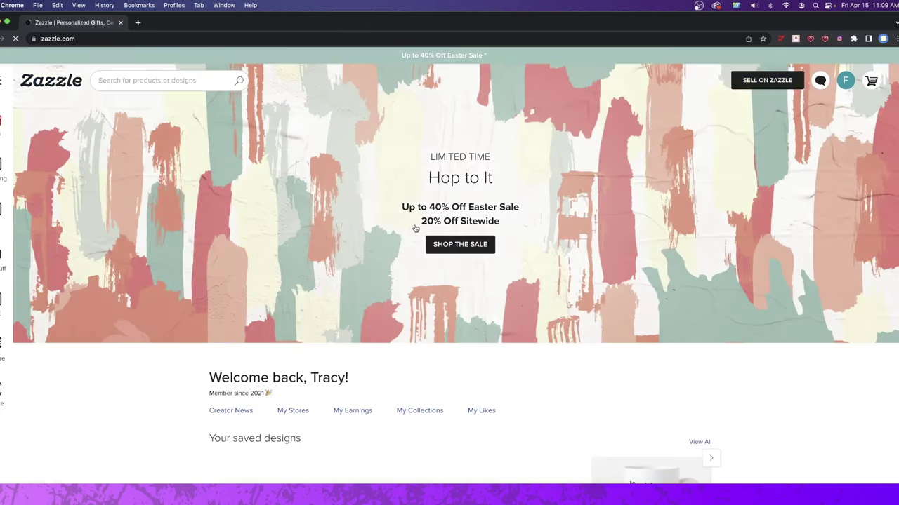
pyautogui.scroll(-5, 412, 226)
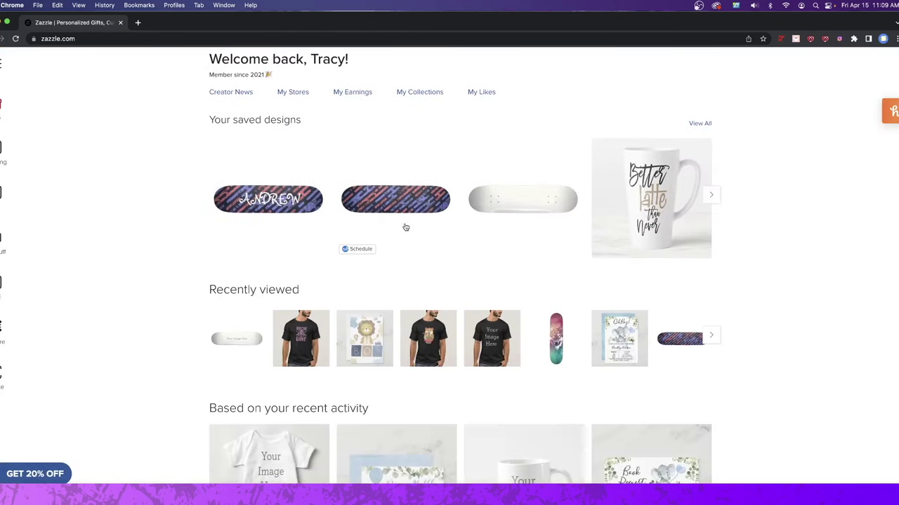
pyautogui.scroll(-5, 406, 226)
pyautogui.scroll(3, 402, 226)
pyautogui.scroll(1, 402, 227)
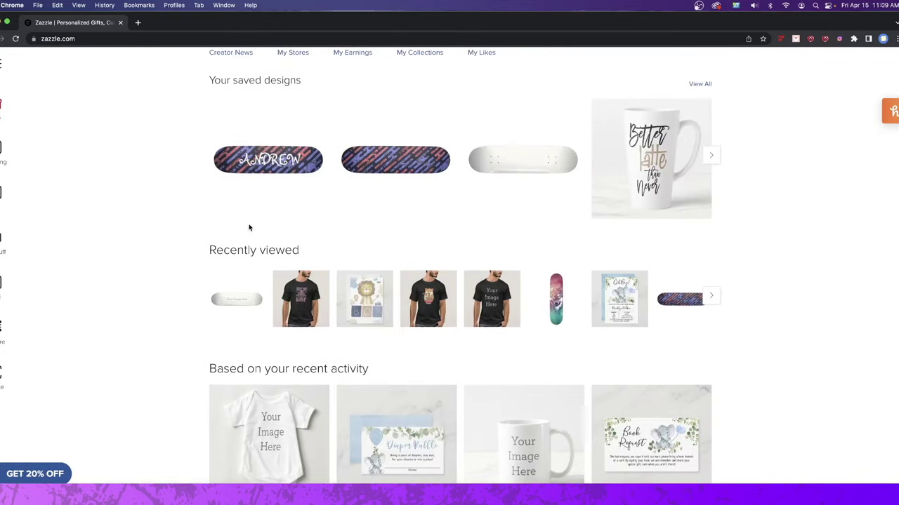
pyautogui.scroll(1, 261, 198)
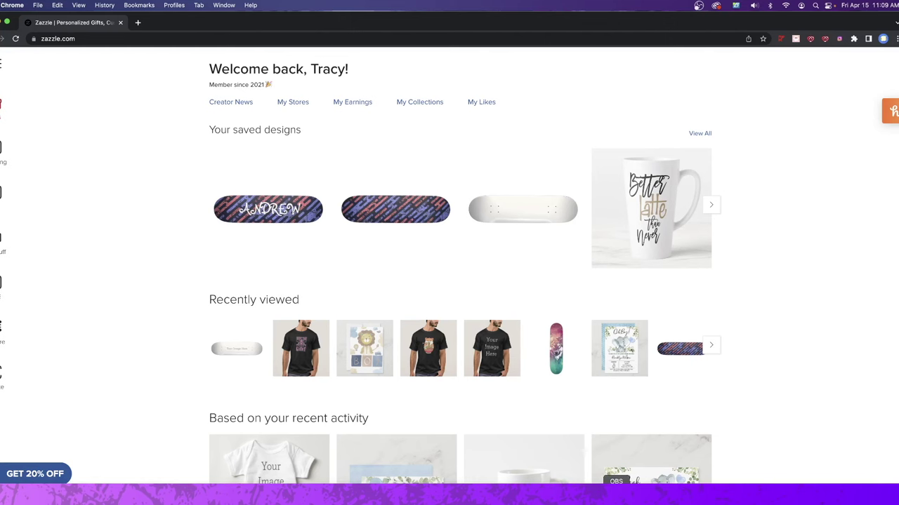
# Switch to the browser window with Placeit and search its templates for "skateboard".
pyautogui.click(616, 497)
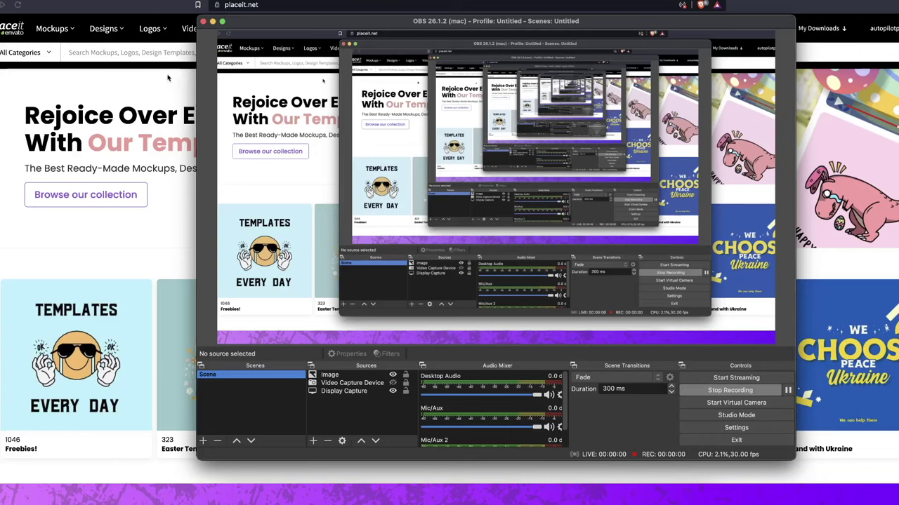
pyautogui.click(168, 78)
pyautogui.click(144, 54)
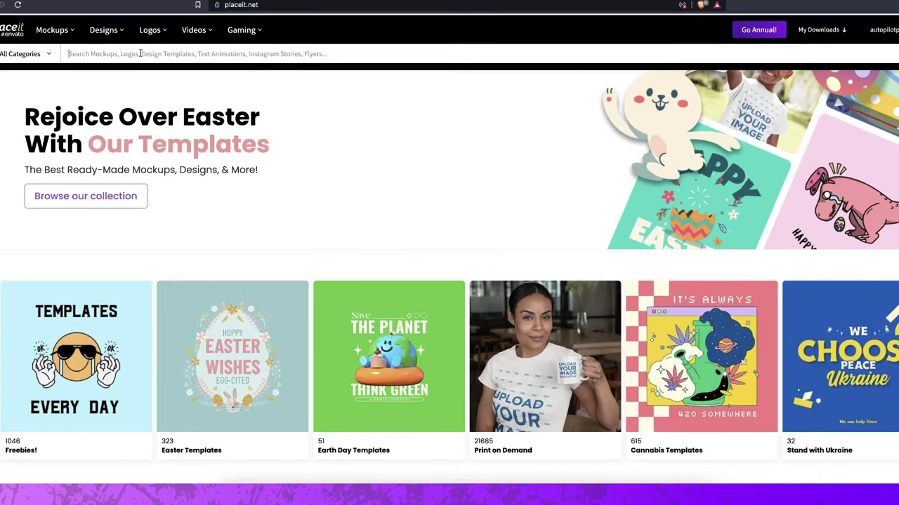
pyautogui.write('skate')
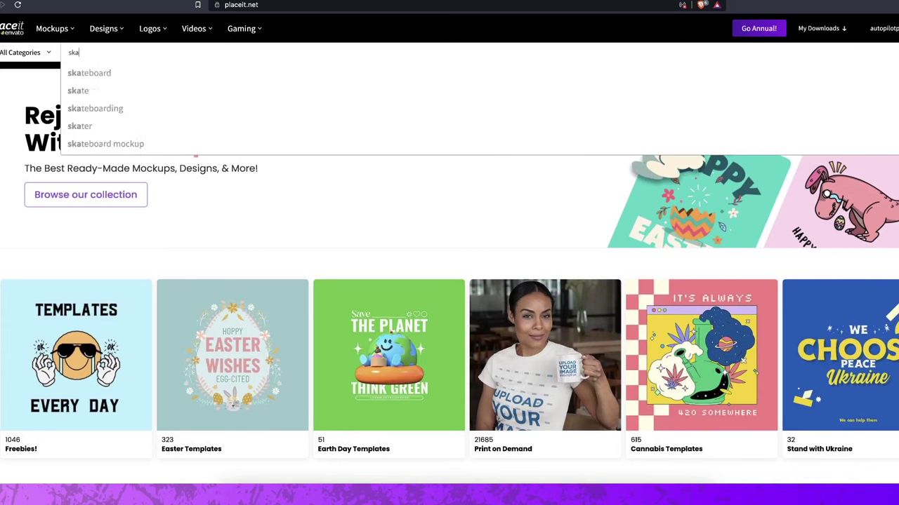
pyautogui.press('Down')
pyautogui.press('Down')
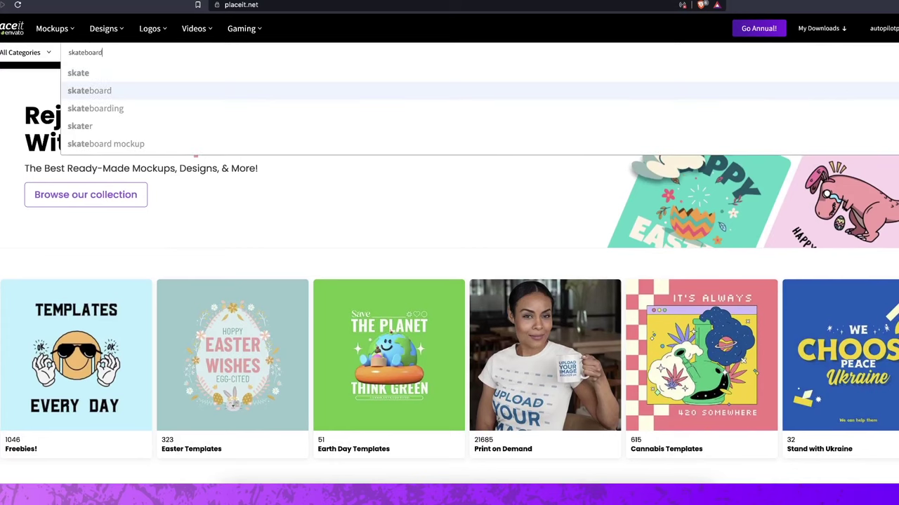
pyautogui.press('Return')
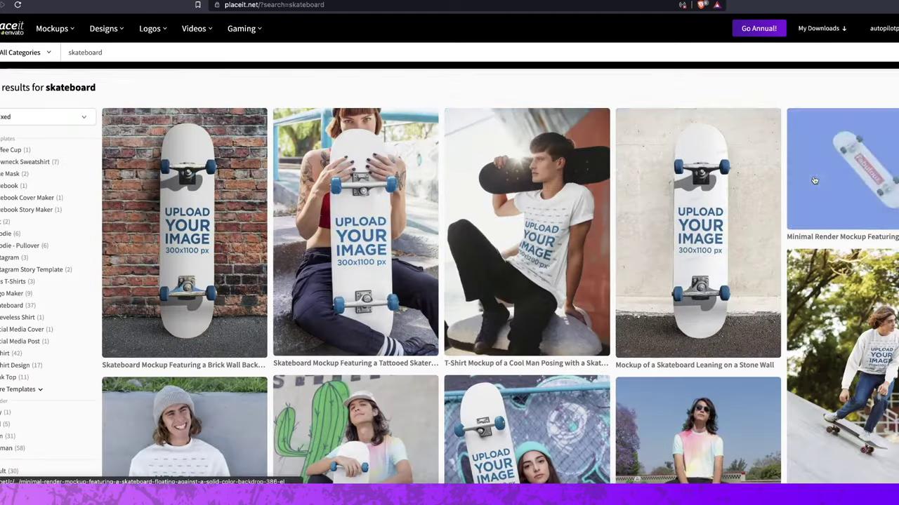
# Open the skateboard mockup of a long-haired man sitting on a ramp and insert the recently uploaded blue bear design, accepting its default crop.
pyautogui.scroll(-3, 814, 181)
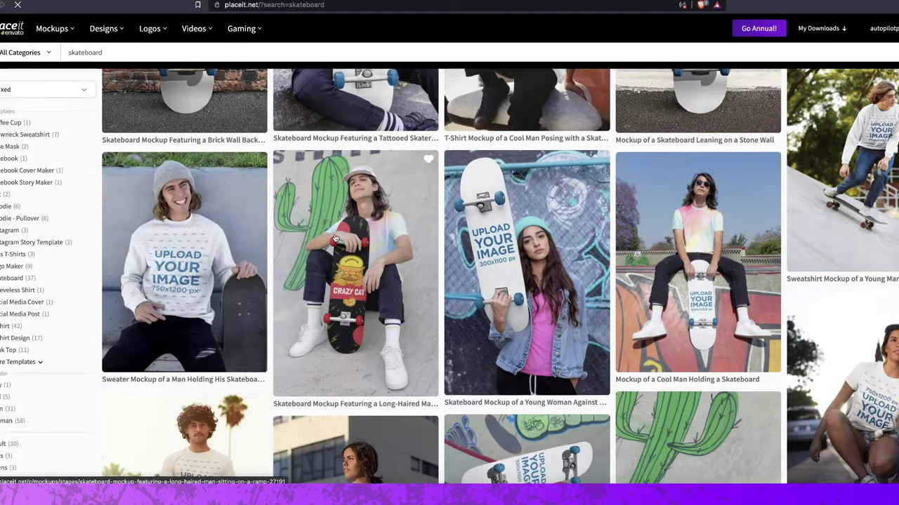
pyautogui.click(335, 239)
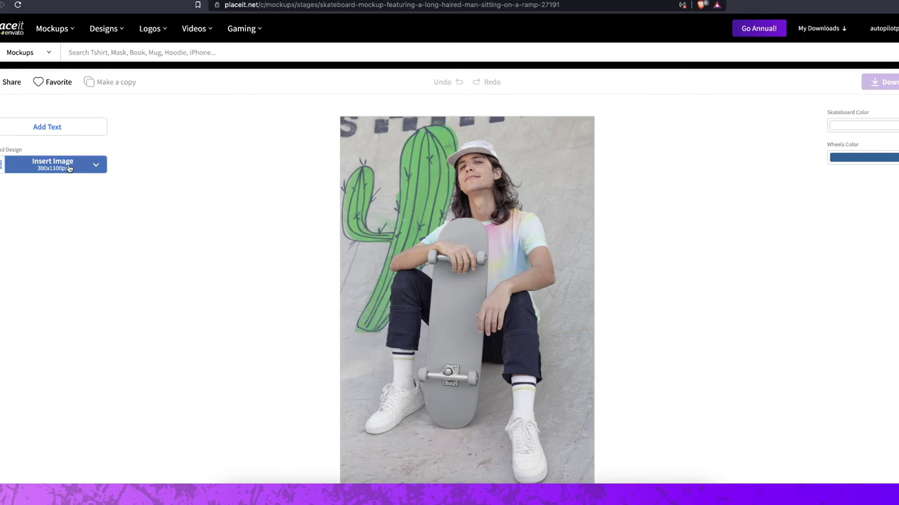
pyautogui.click(72, 168)
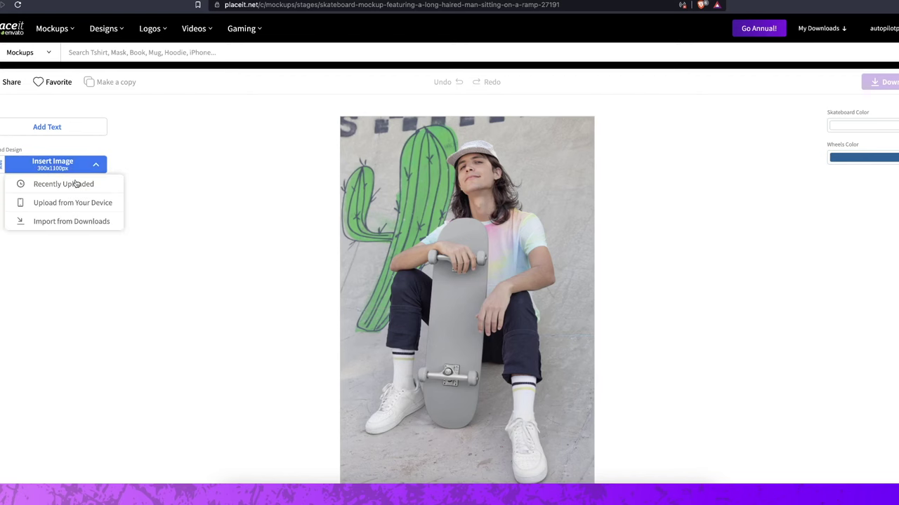
pyautogui.click(76, 184)
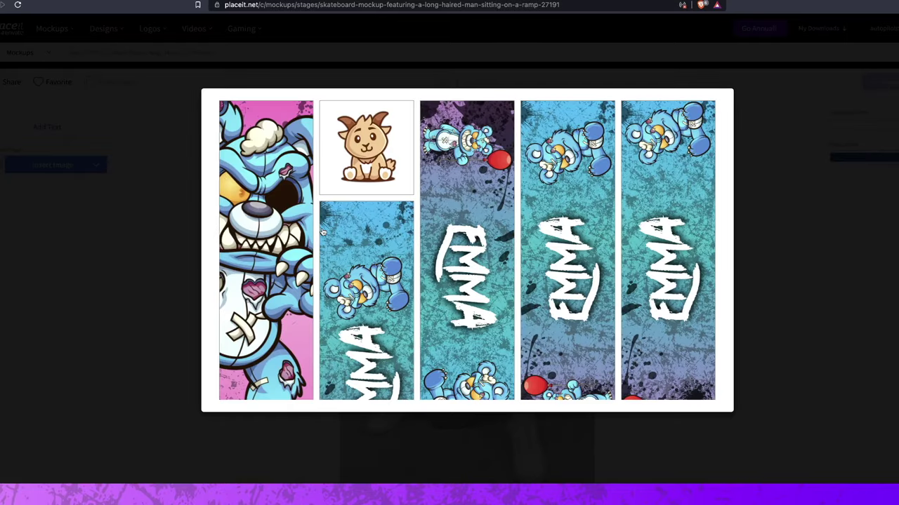
pyautogui.click(257, 221)
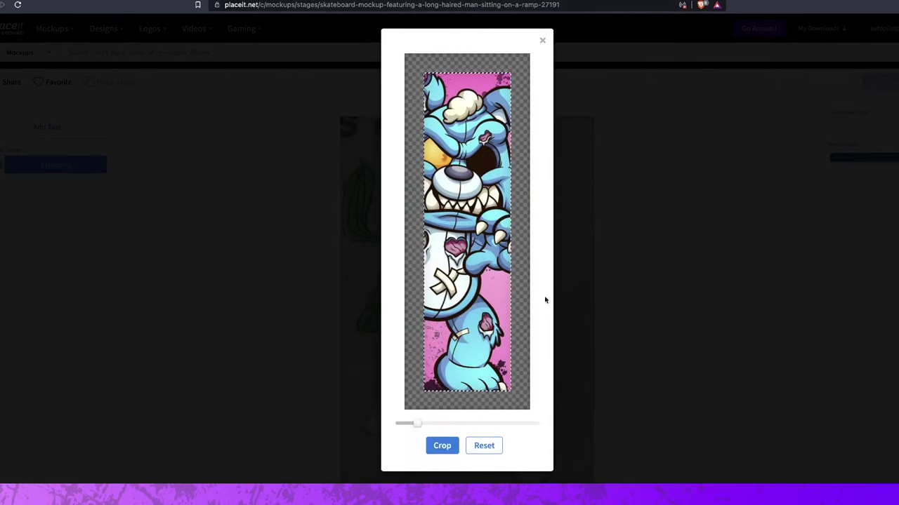
pyautogui.click(441, 445)
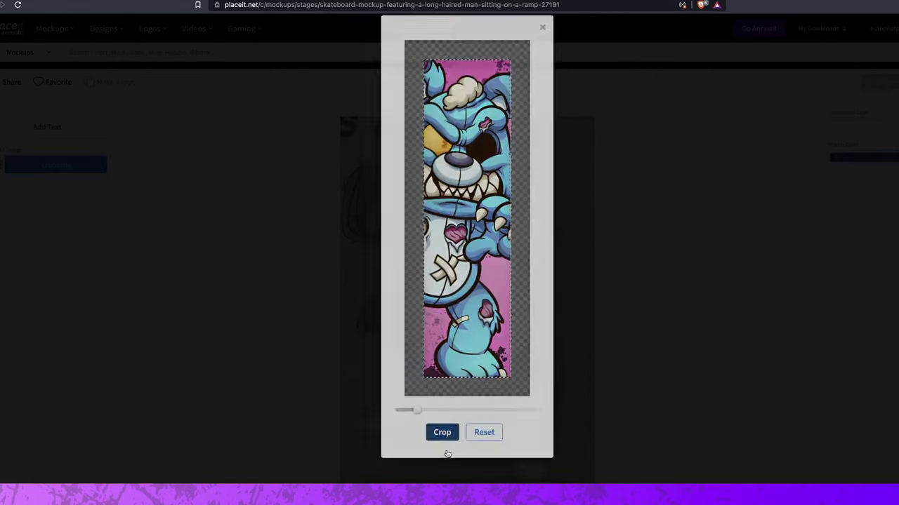